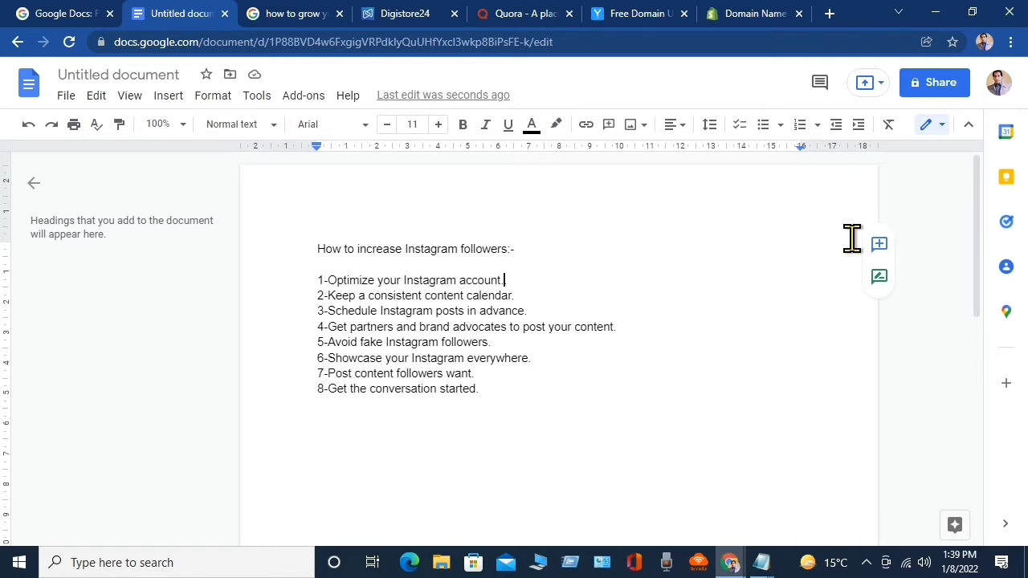
- Switch to the Google results for 'how to grow your instagram followers'
key(ctrl+Tab)
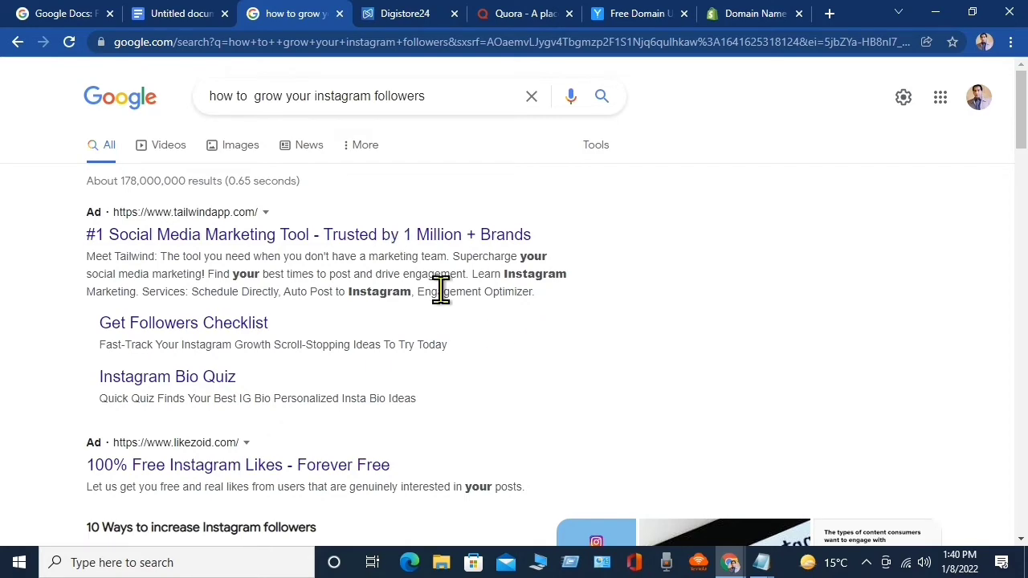
- Copy the '10 Ways to increase Instagram followers' featured snippet and its eight tips, then return to the document
scroll(344, 291, down, 4)
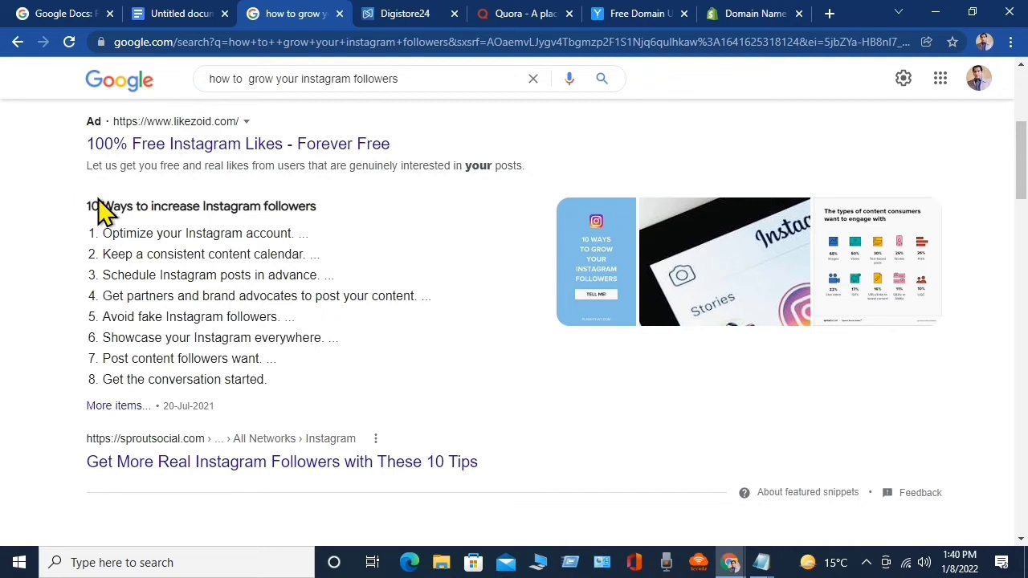
drag(87, 202, 269, 384)
right_click(245, 303)
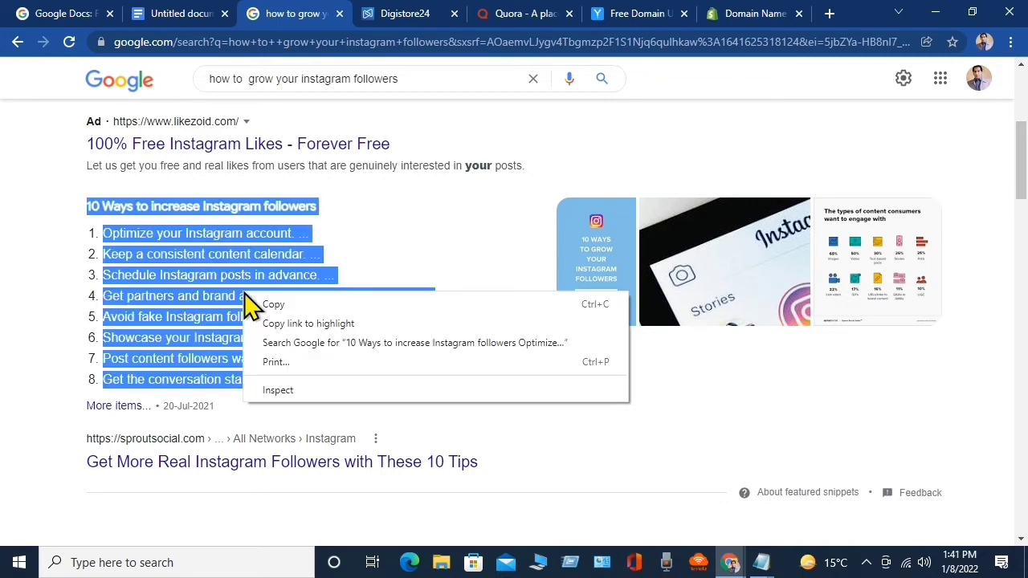
click(289, 305)
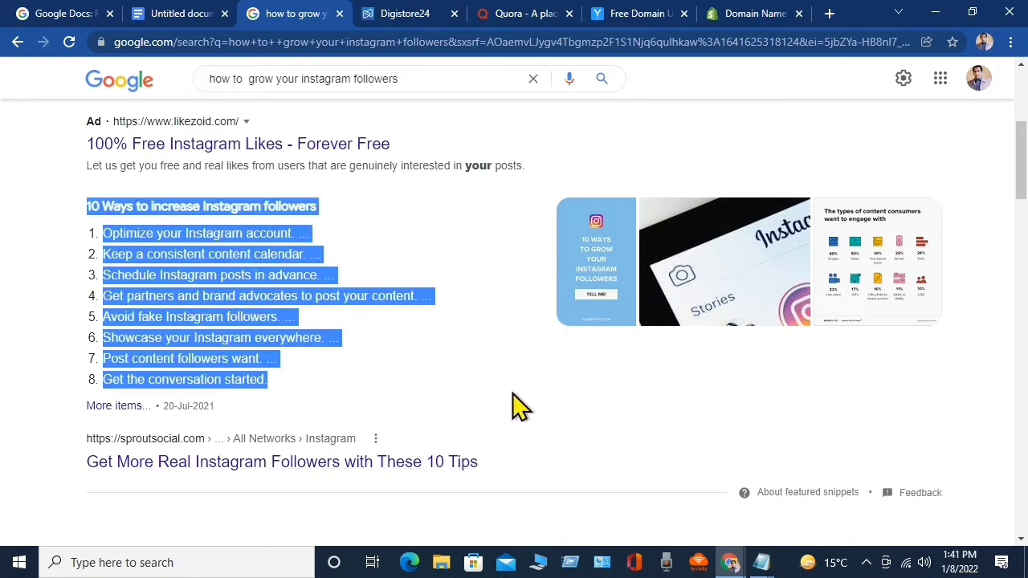
key(ctrl+shift+Tab)
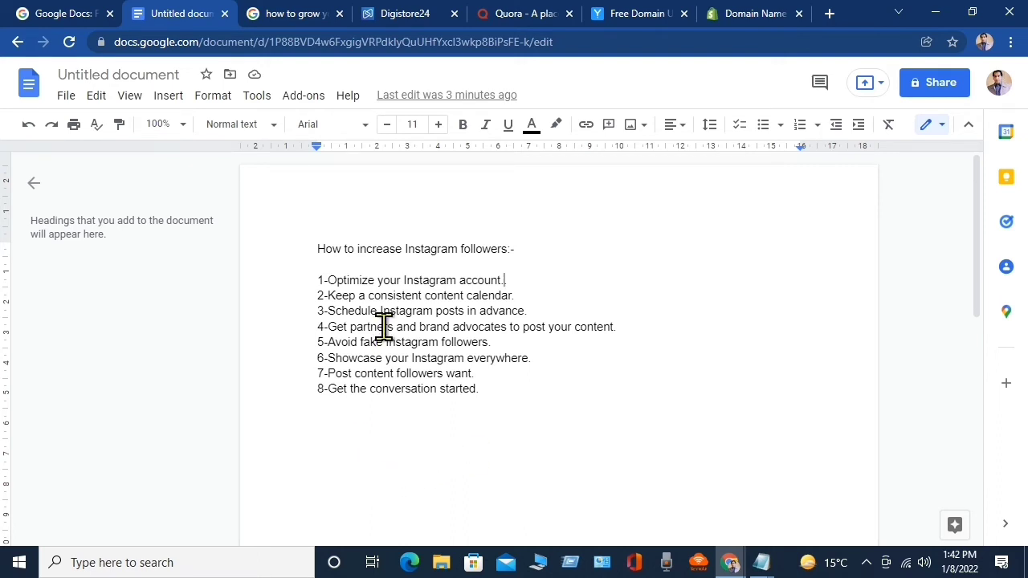
- Look up 'Avoid' in the Dictionary panel and replace it in tip 5 with the synonym 'keep away'
key(ctrl+shift+y)
double_click(256, 341)
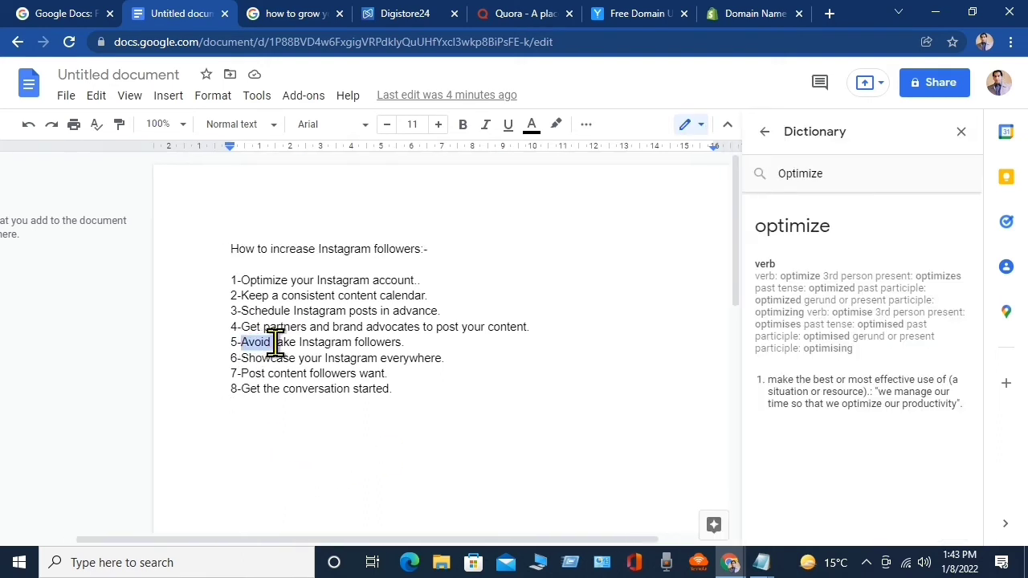
right_click(265, 347)
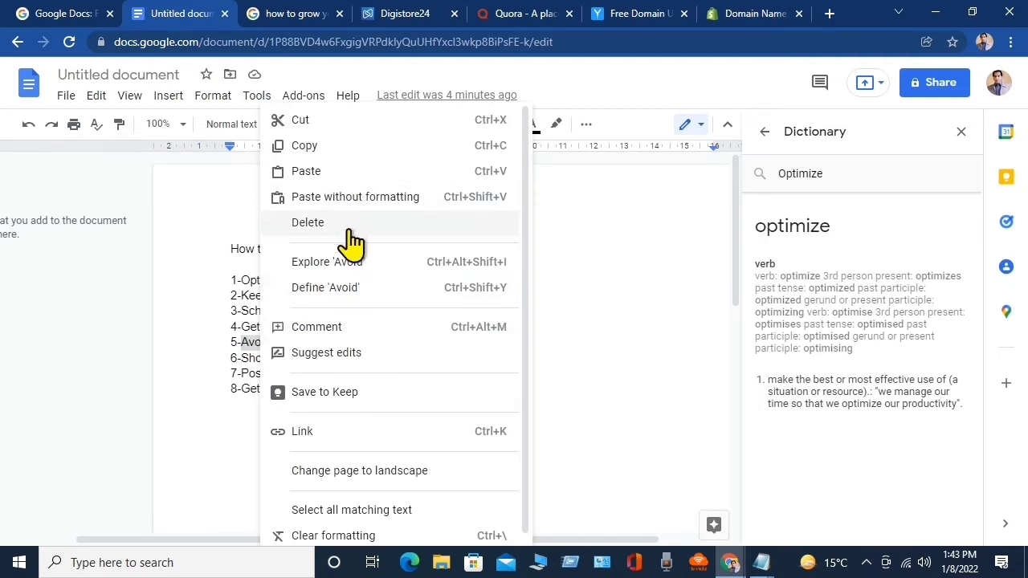
click(351, 287)
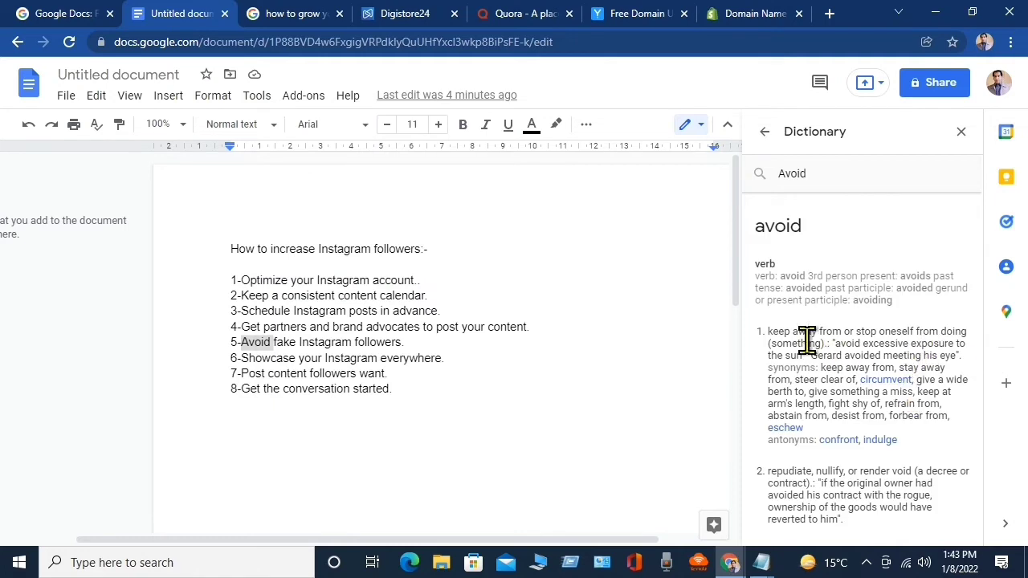
drag(818, 337, 764, 339)
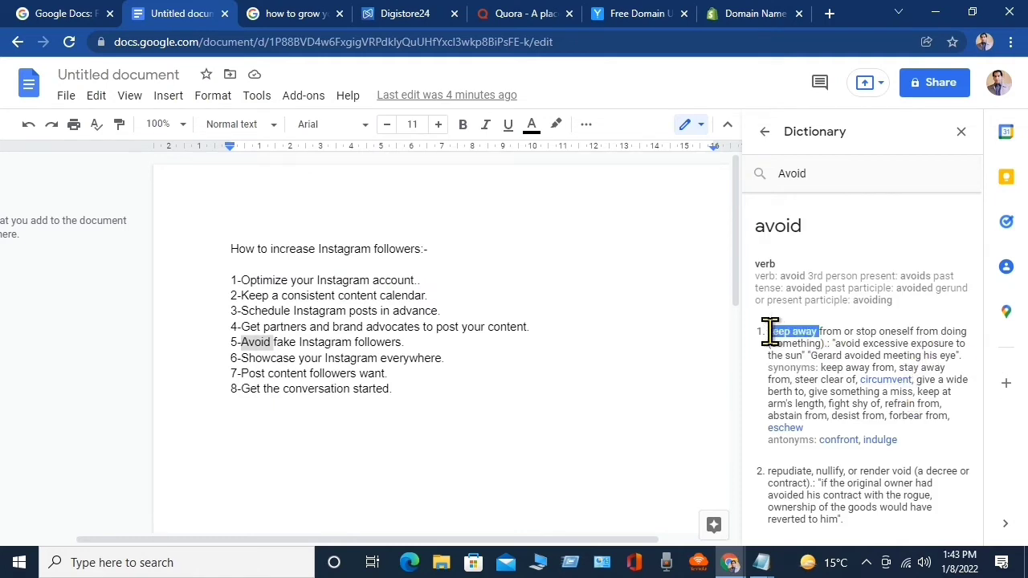
right_click(811, 337)
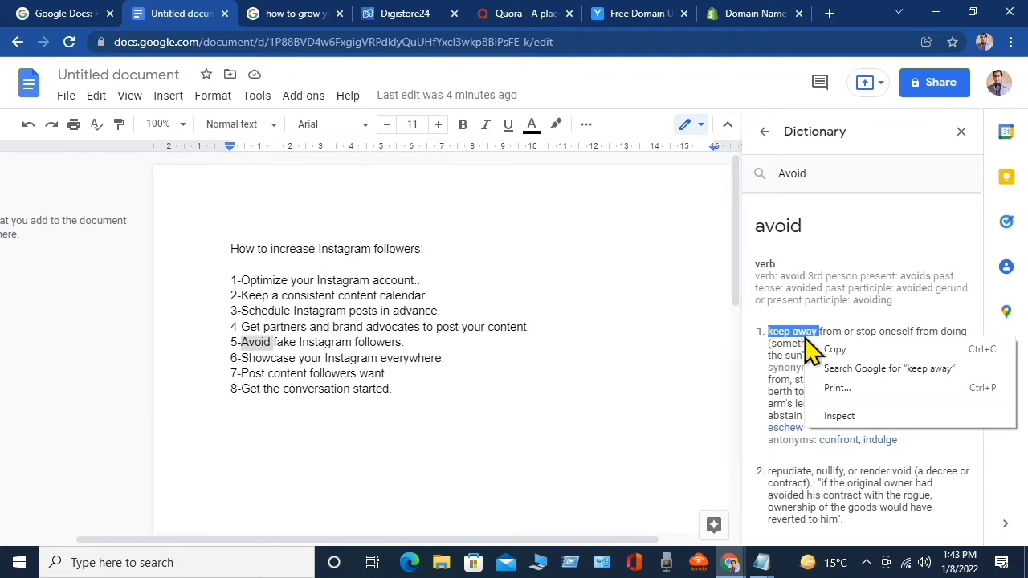
click(839, 347)
key(Delete)
key(Delete)
key(Delete)
key(Delete)
key(Delete)
key(Delete)
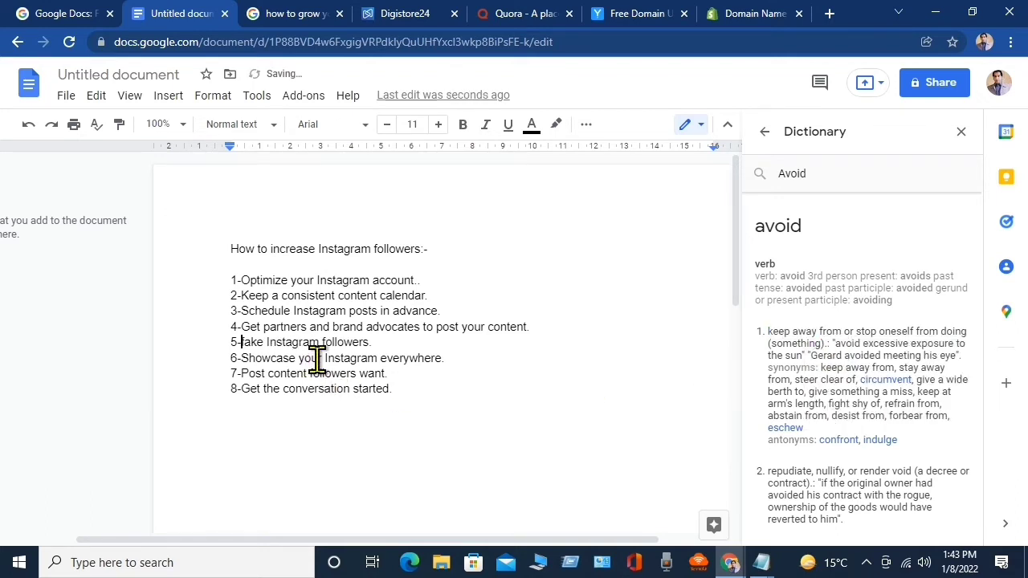
key(ctrl+v)
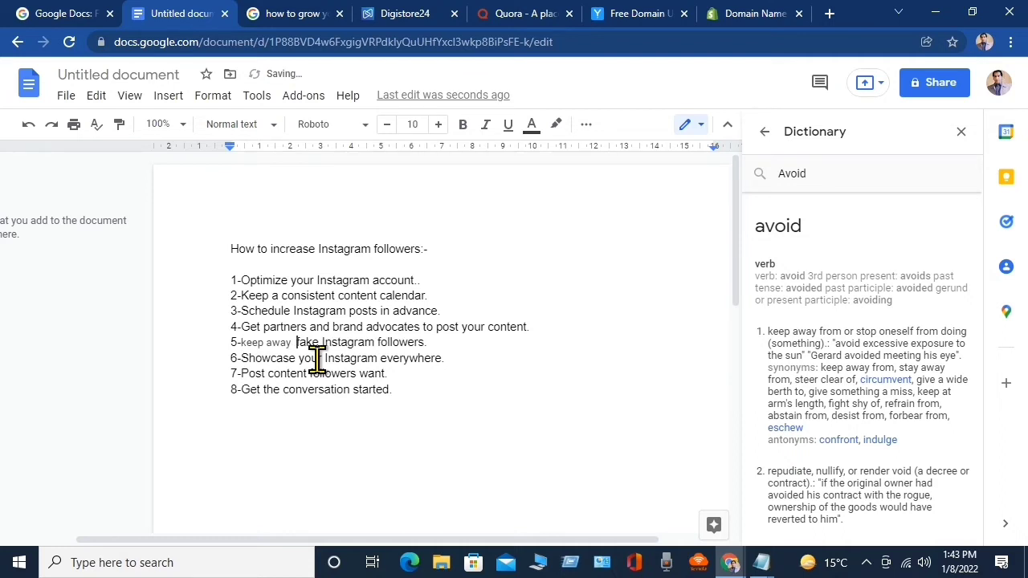
click(468, 399)
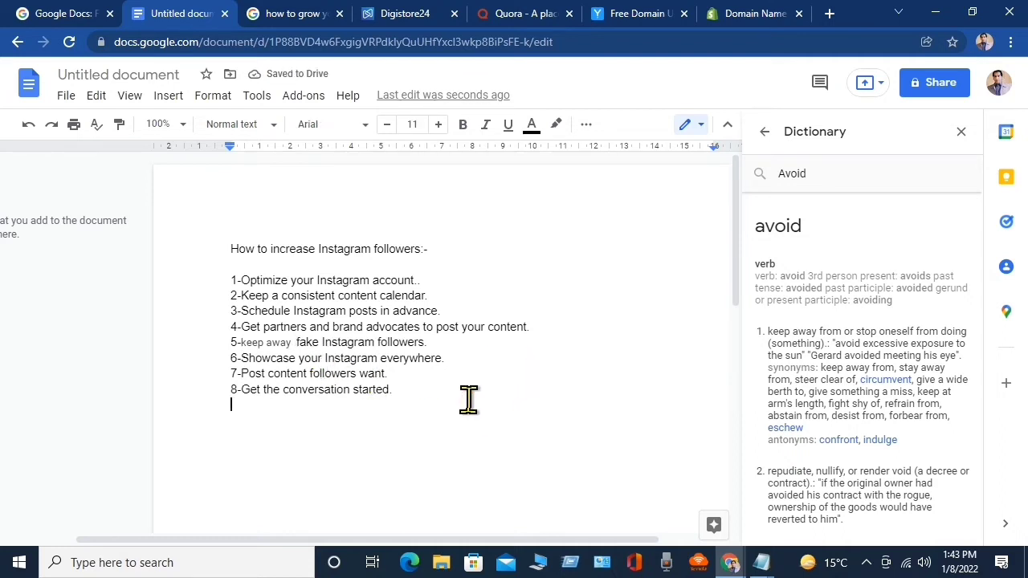
- Look over the Digistore24 affiliates page, then go on to its sign-up page
key(ctrl+Tab)
key(ctrl+Tab)
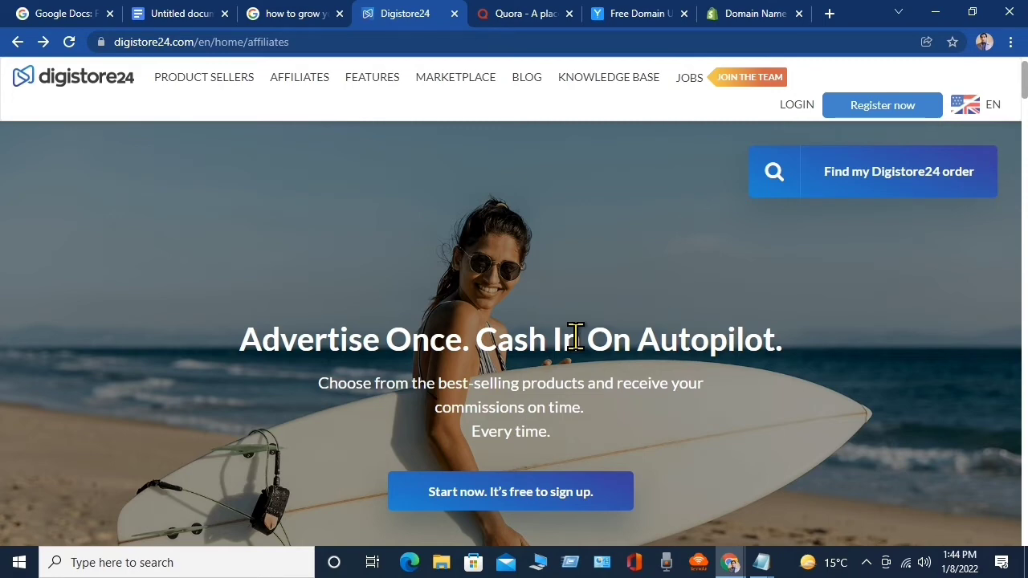
scroll(575, 337, down, 2)
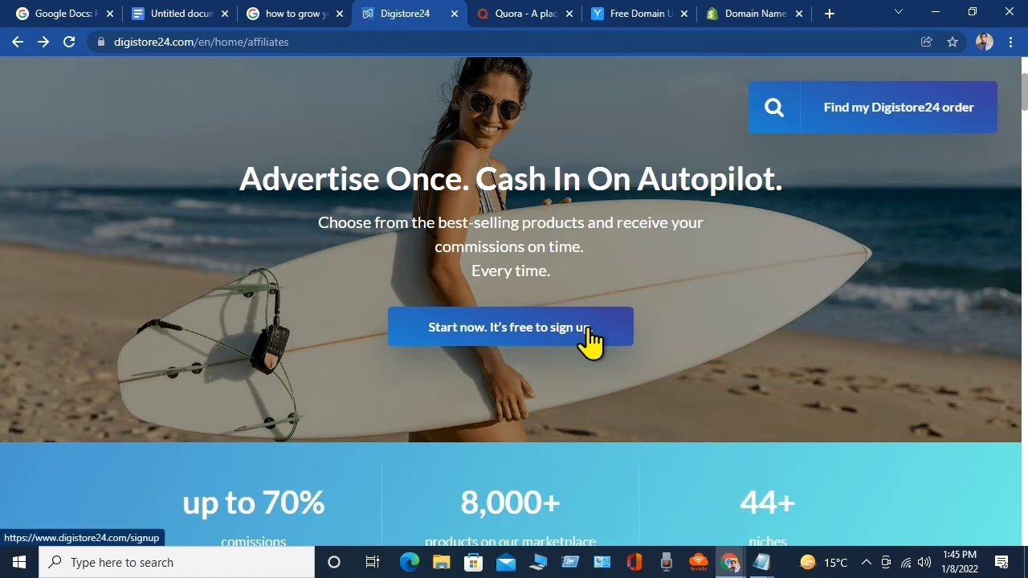
scroll(590, 338, up, 2)
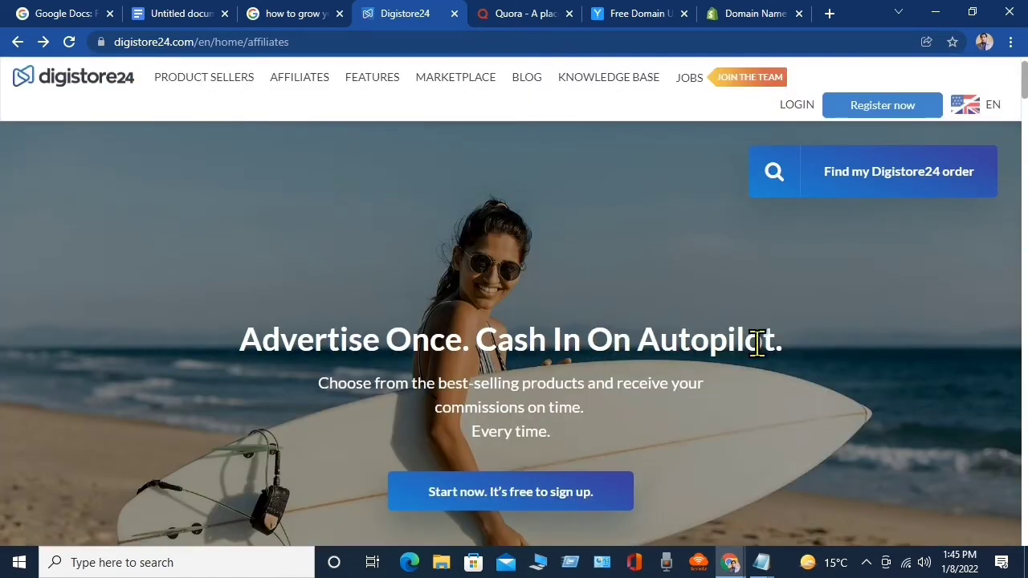
key(alt+Right)
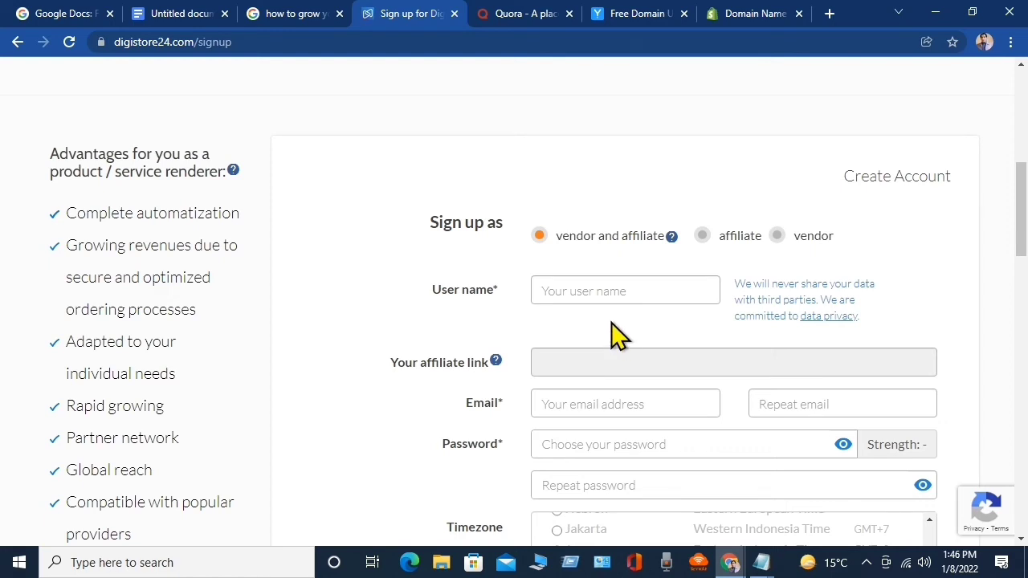
- Pick 'vendor and affiliate', scroll through the blank form to Register, then go back to the affiliates page
click(566, 237)
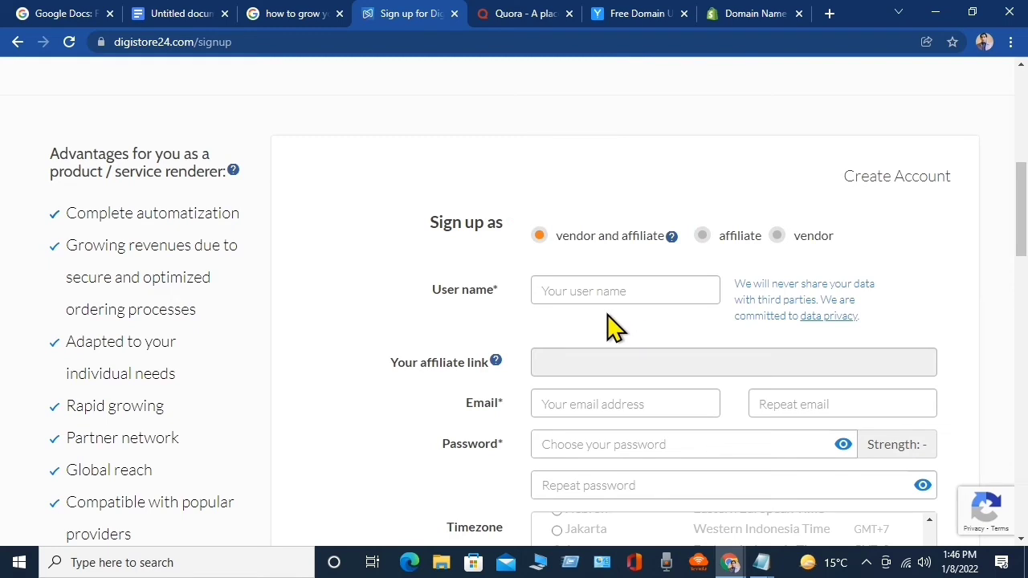
scroll(631, 322, down, 1)
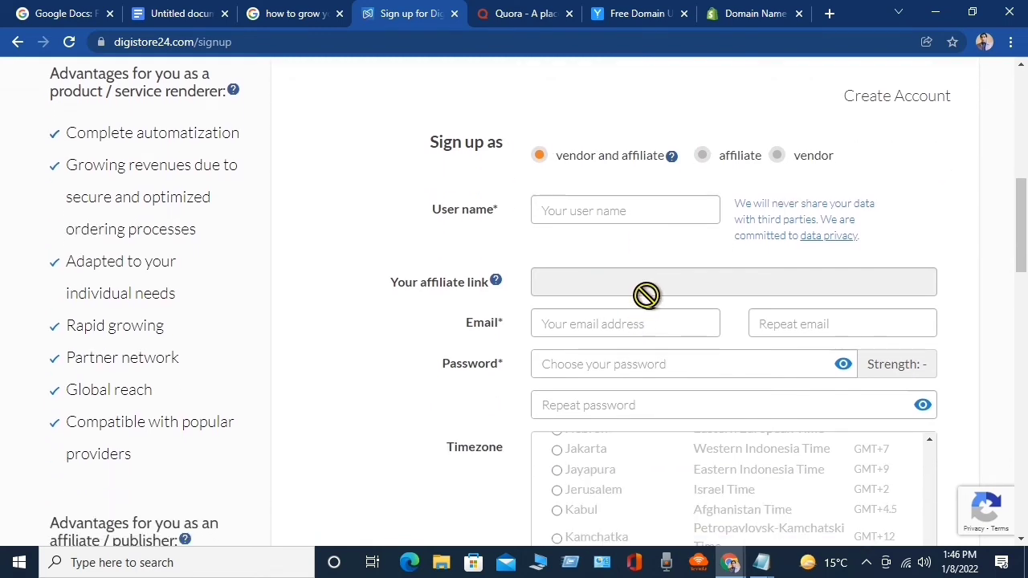
scroll(651, 309, down, 2)
scroll(648, 293, down, 6)
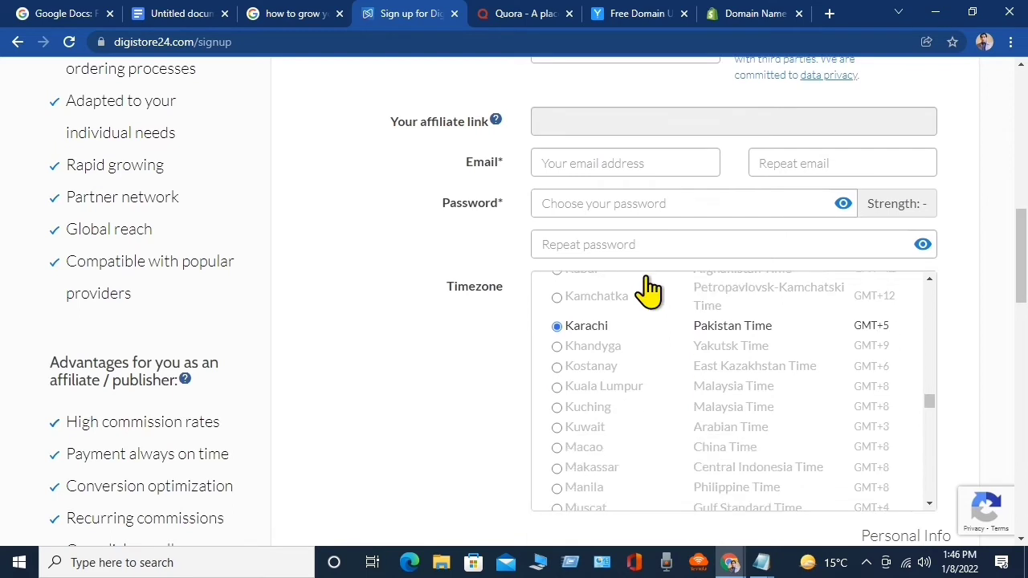
scroll(689, 358, down, 7)
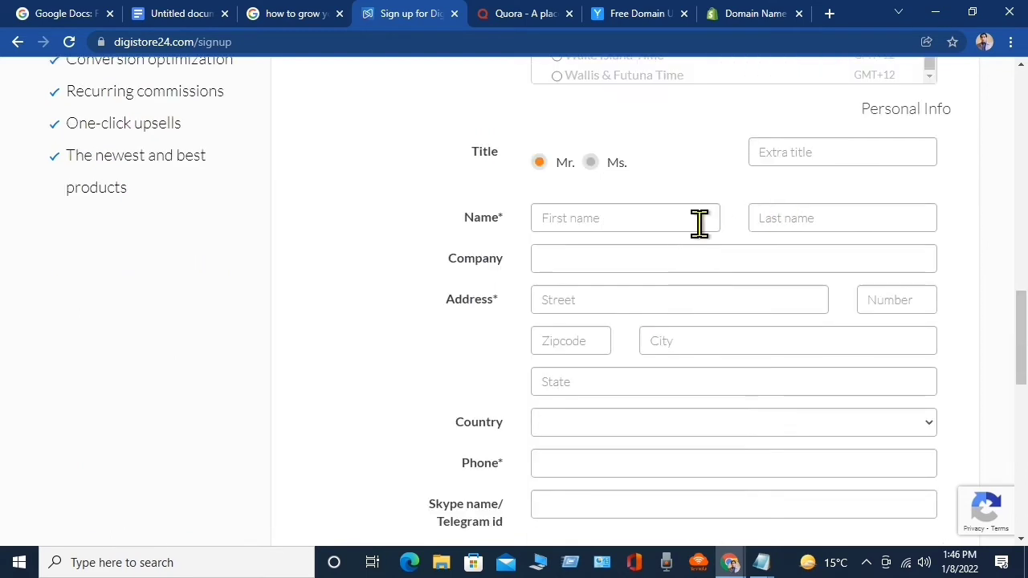
drag(1025, 312, 1021, 359)
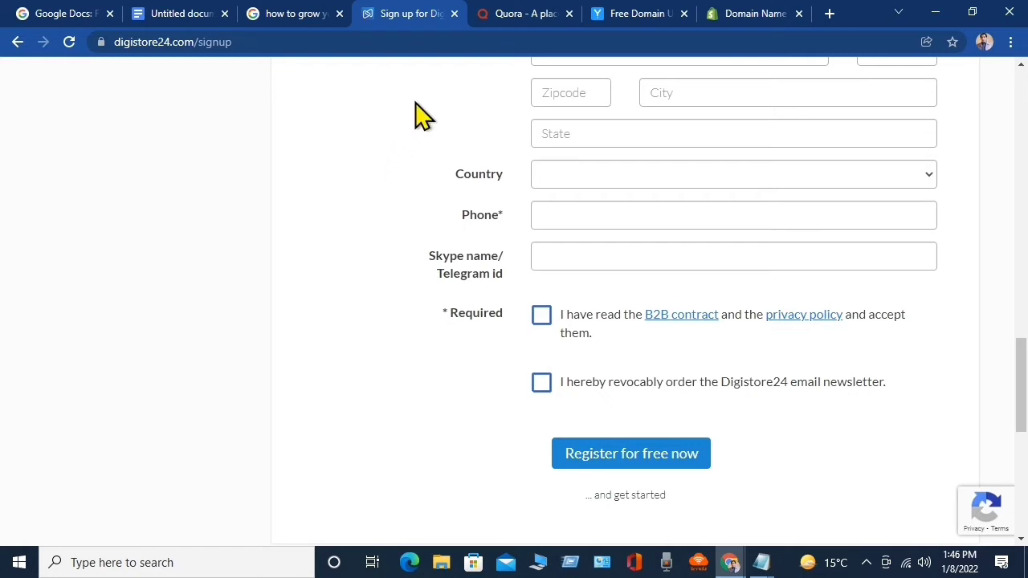
key(alt+Left)
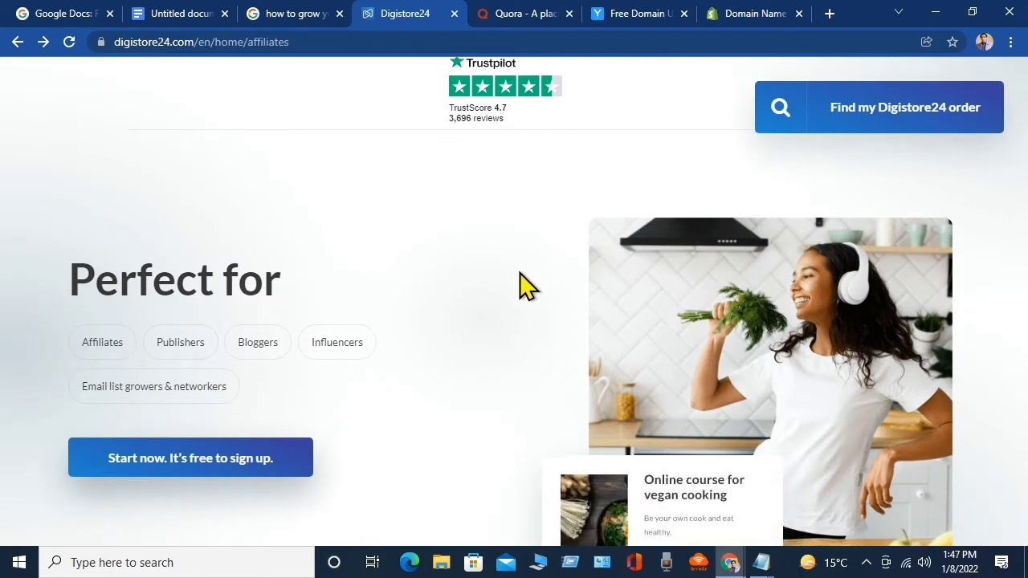
- Scroll down the Digistore24 affiliates page
scroll(519, 287, down, 1)
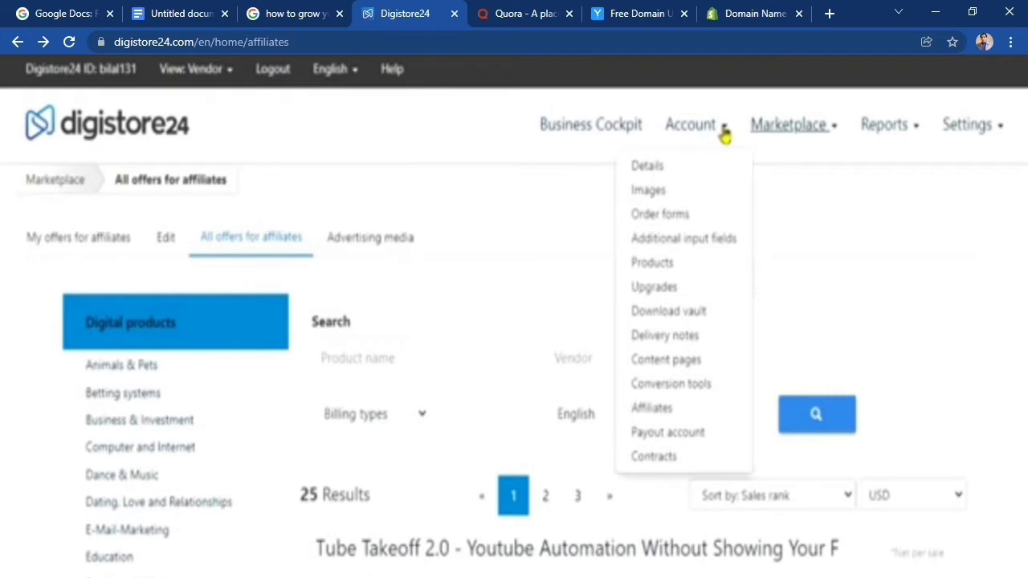
- Select and copy the Instagram Millions Guide promolink URL
scroll(742, 519, down, 10)
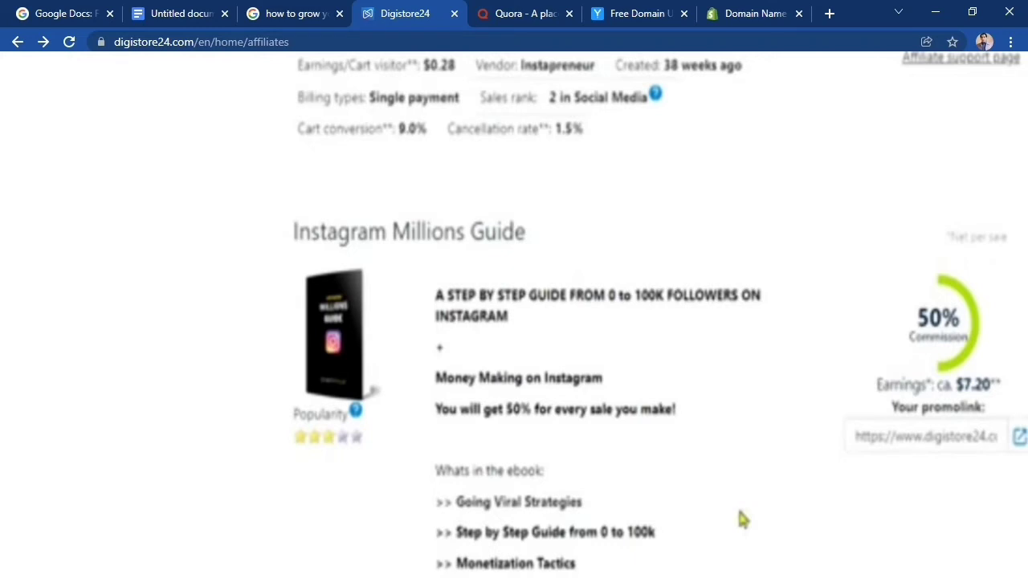
click(889, 437)
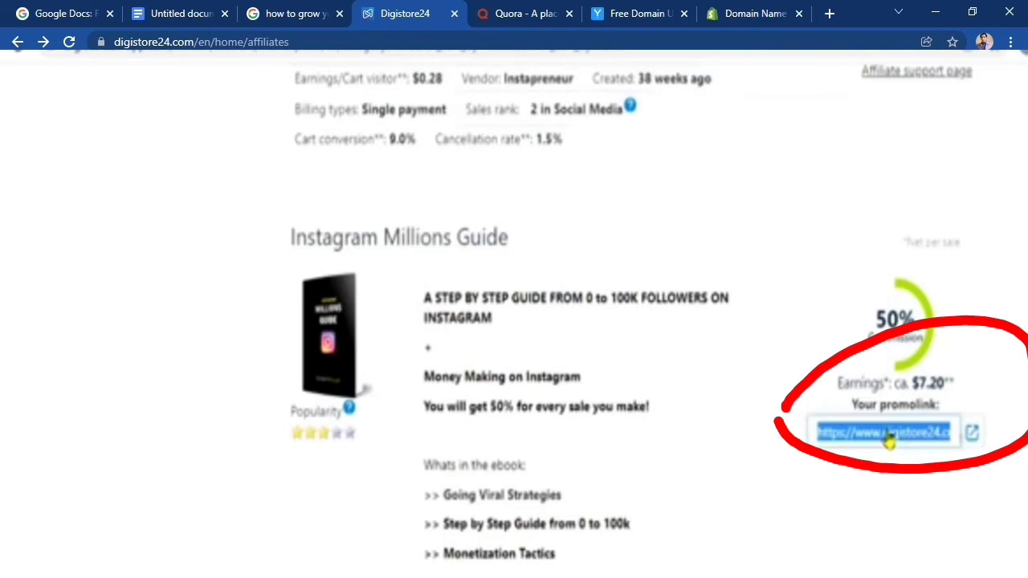
click(405, 277)
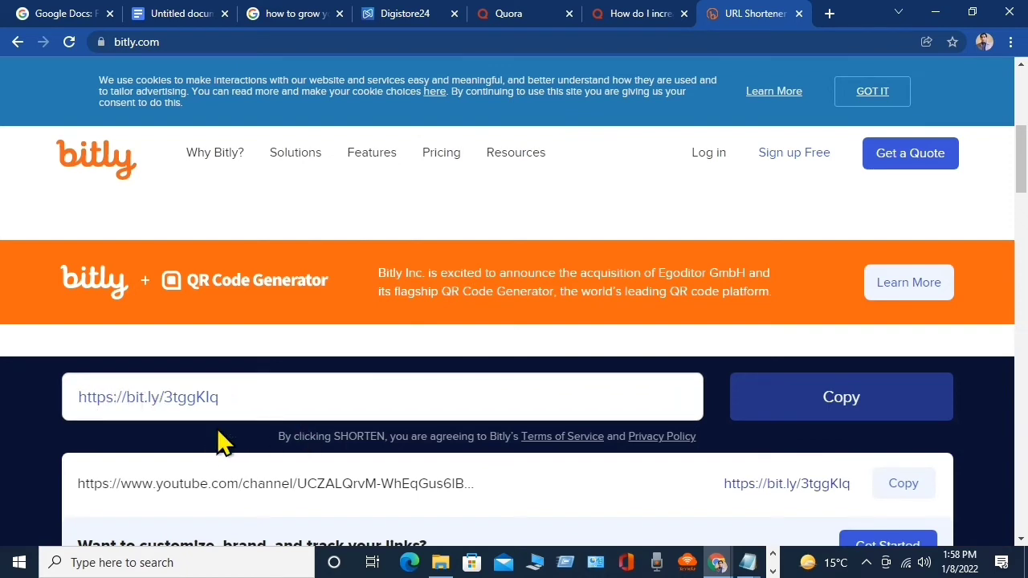
click(75, 392)
drag(75, 392, 229, 394)
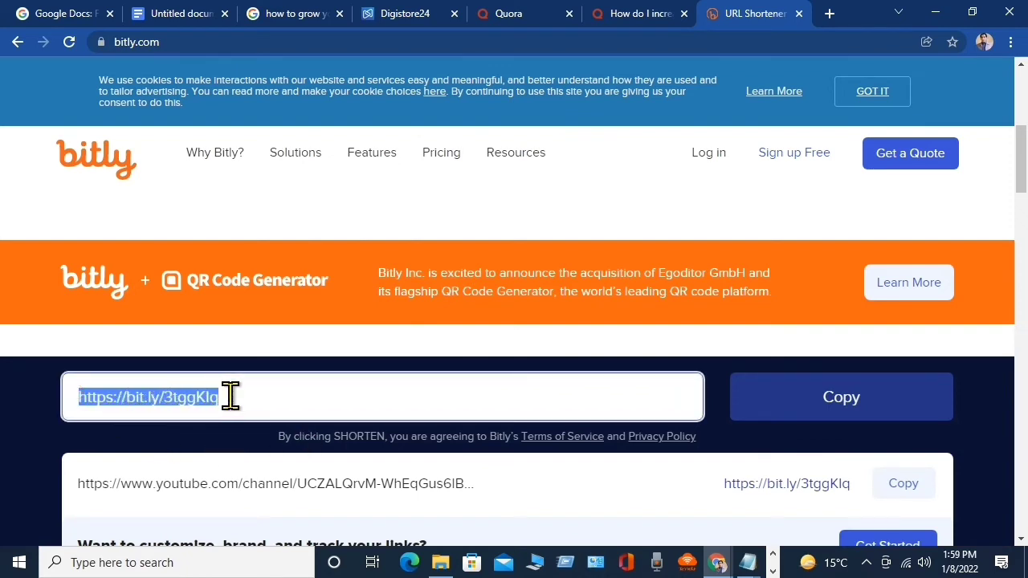
right_click(157, 408)
click(240, 213)
click(197, 16)
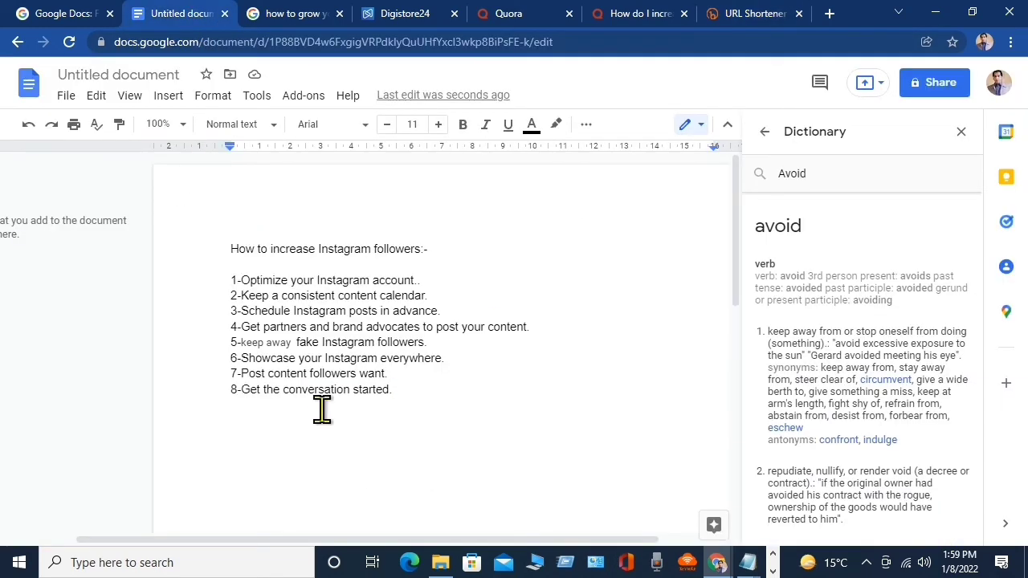
right_click(282, 415)
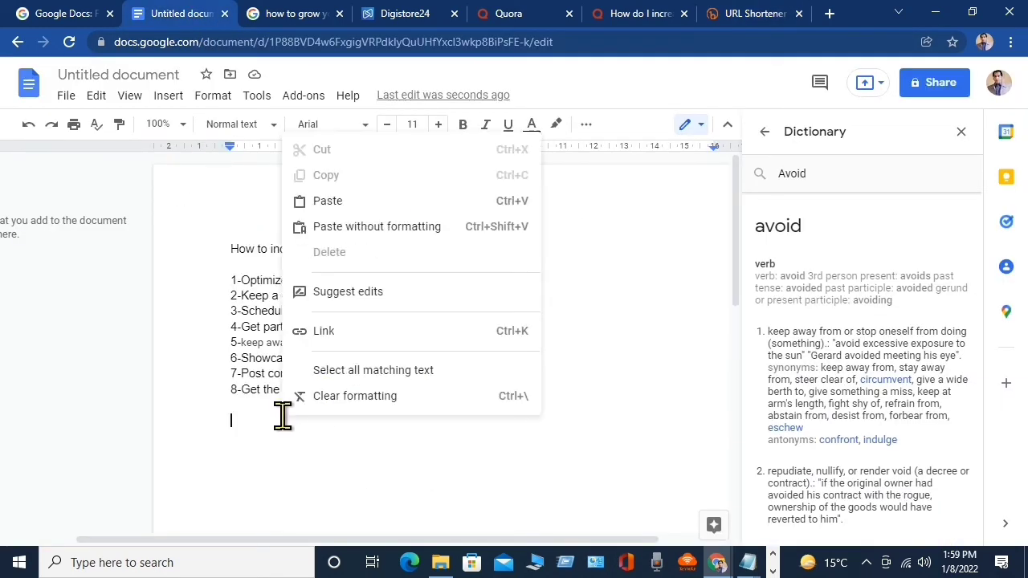
click(361, 202)
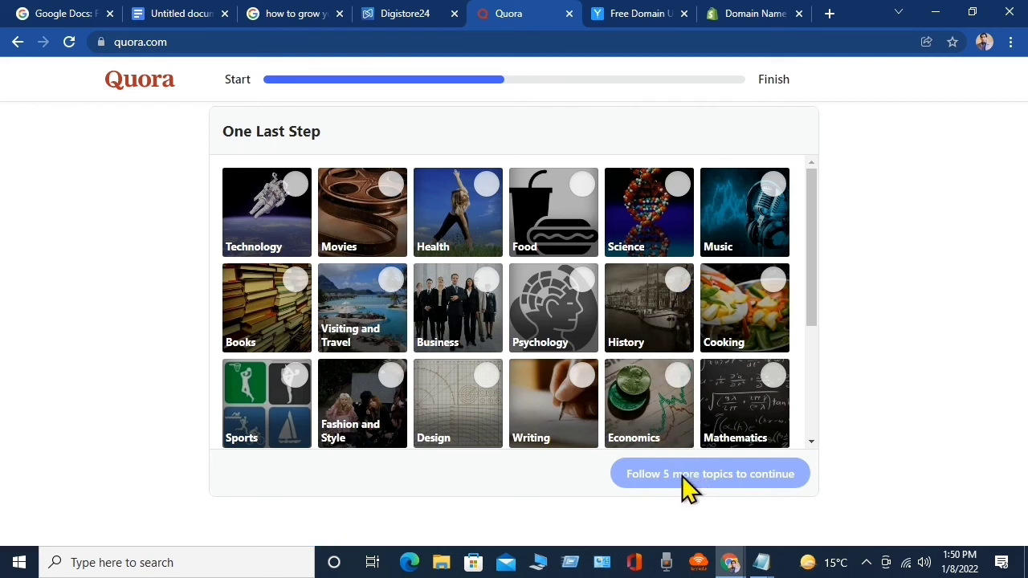
- Follow the Technology topic on Quora's 'One Last Step' page
click(291, 239)
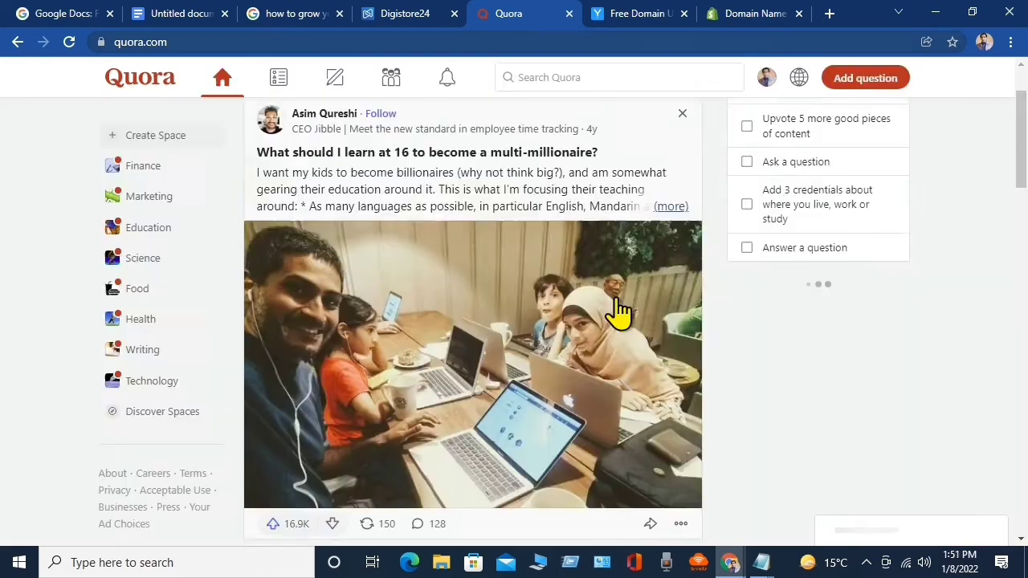
scroll(615, 310, down, 3)
scroll(619, 314, up, 4)
scroll(624, 310, down, 5)
scroll(628, 308, down, 2)
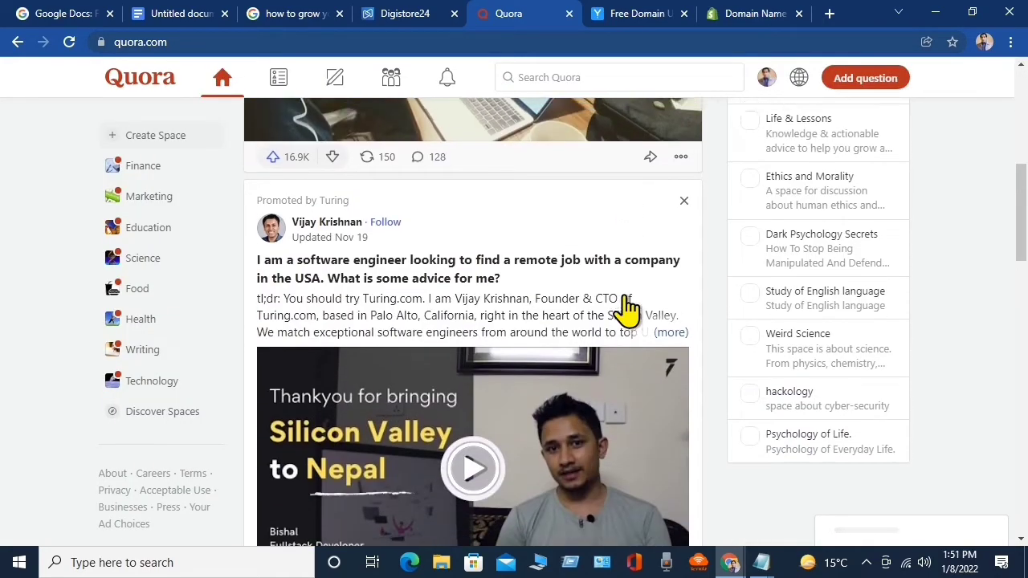
scroll(623, 312, up, 4)
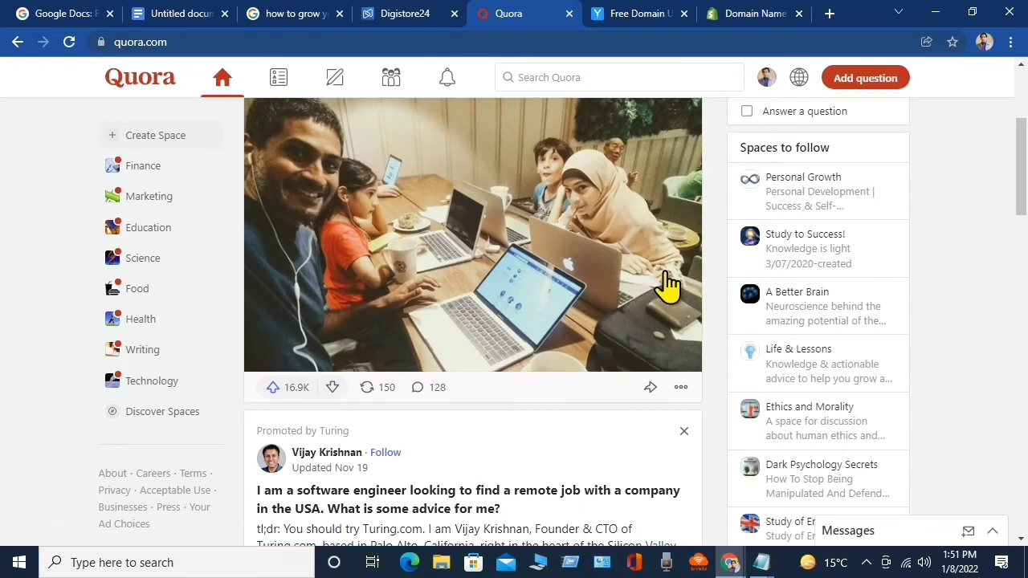
scroll(715, 361, up, 3)
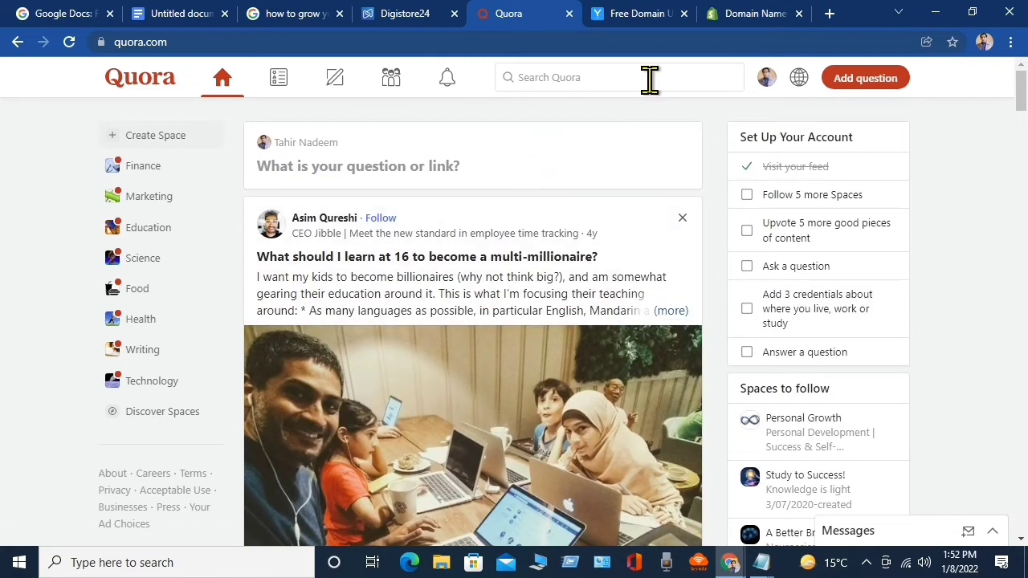
- Search Quora for how to increase Instagram followers and browse the results
click(540, 78)
key(ctrl+v)
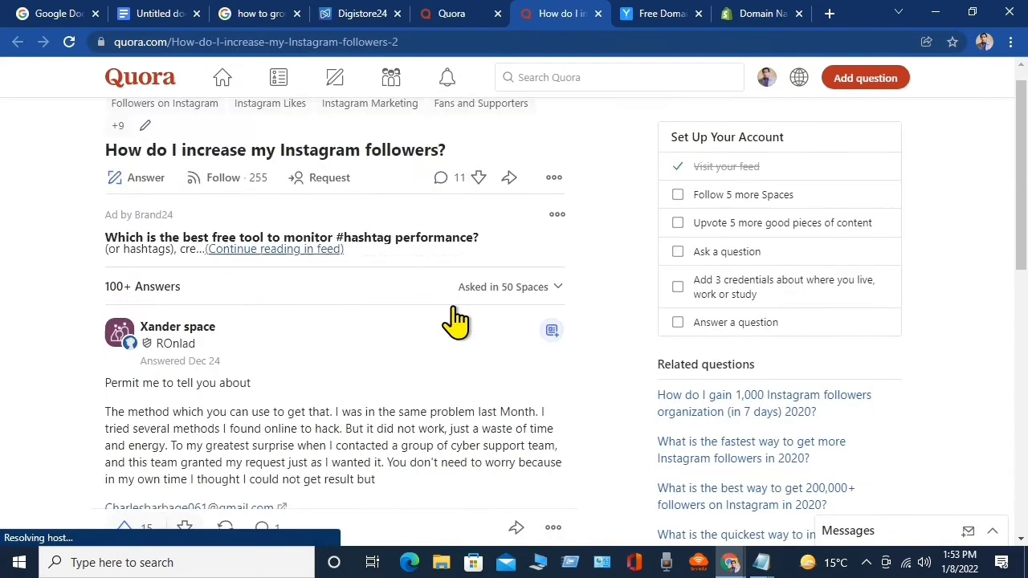
scroll(454, 320, down, 2)
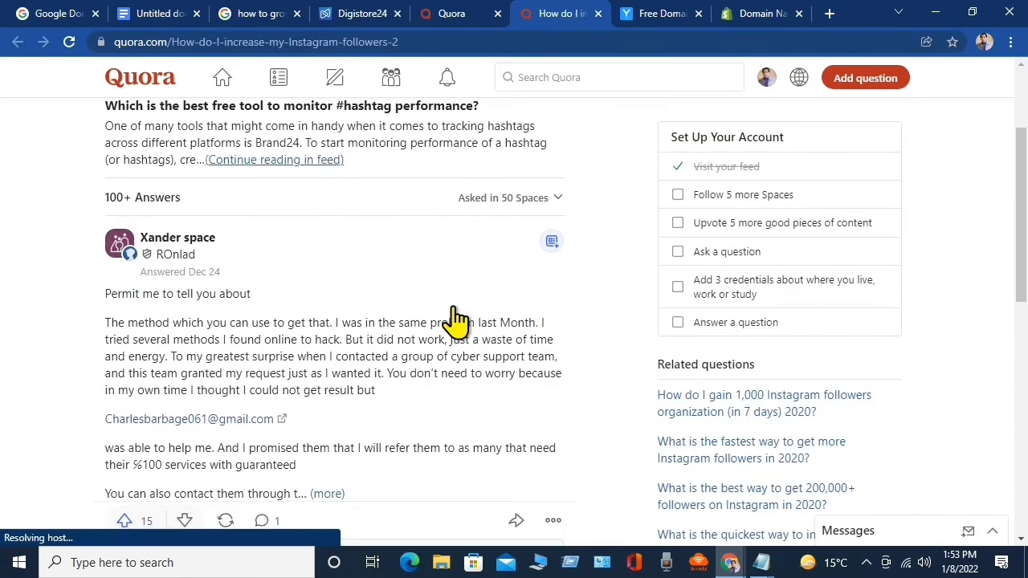
scroll(454, 319, down, 5)
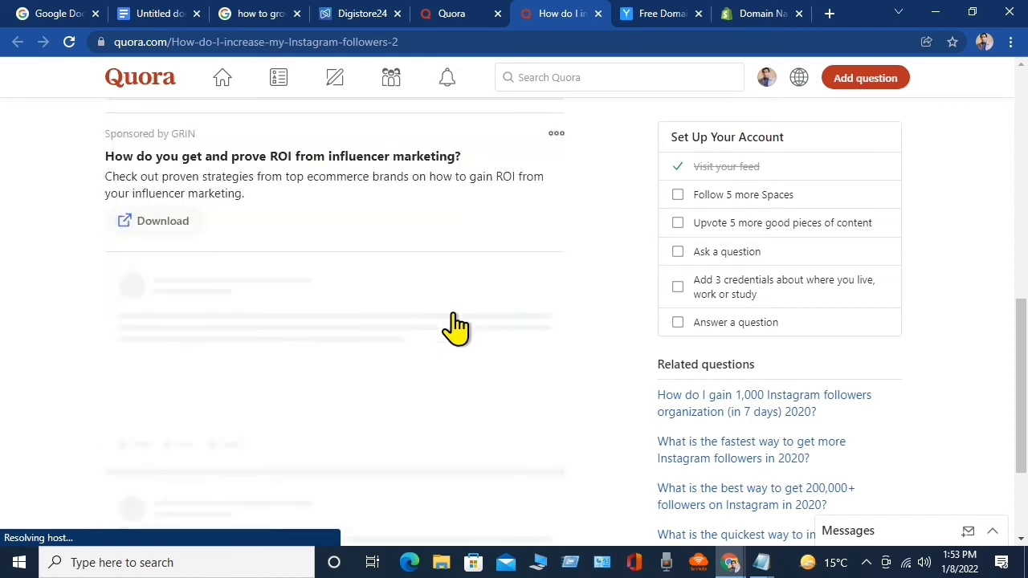
scroll(454, 319, up, 6)
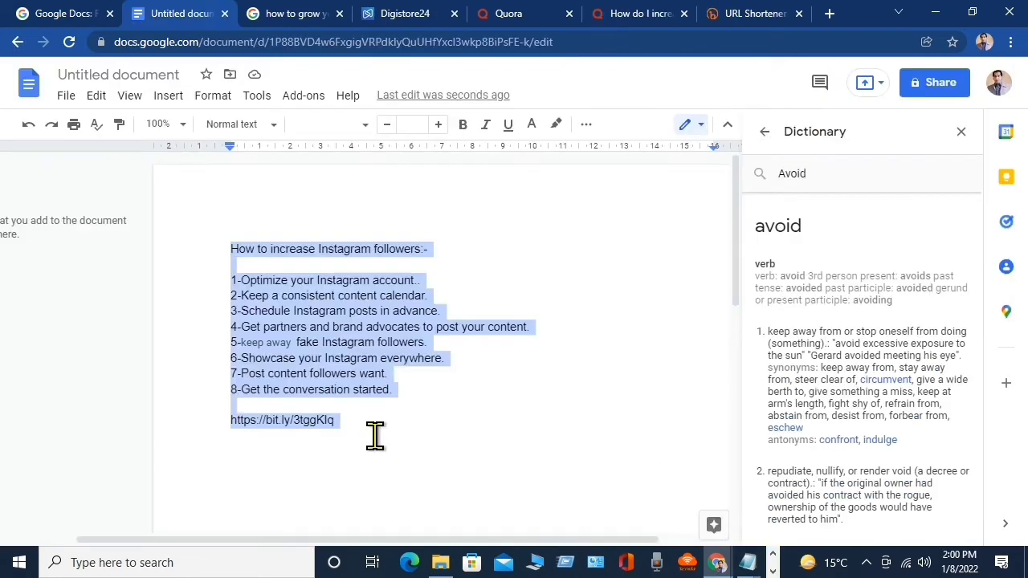
- Copy the eight tips and bit.ly link from the doc, then return to the Quora question
right_click(277, 329)
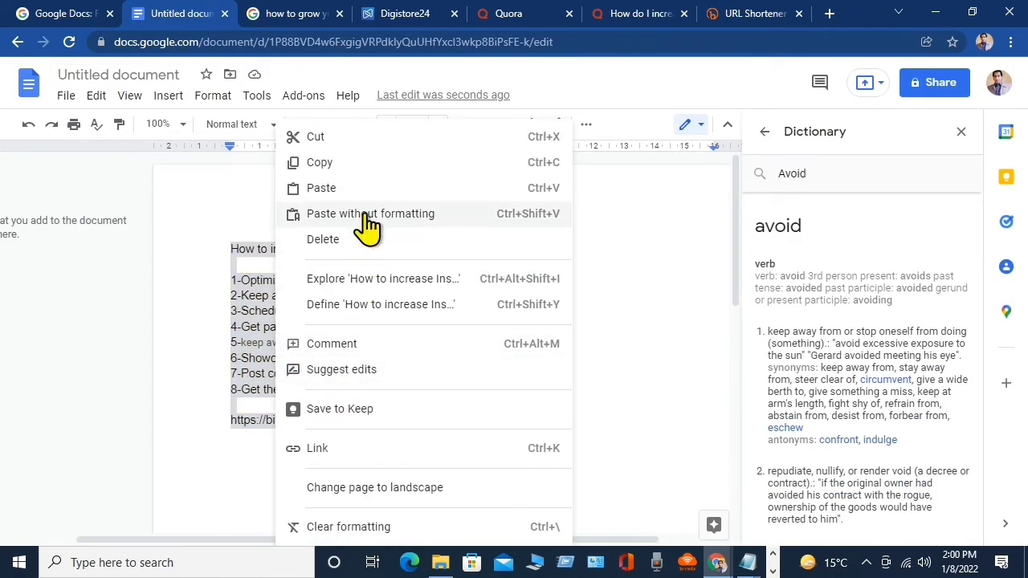
click(361, 164)
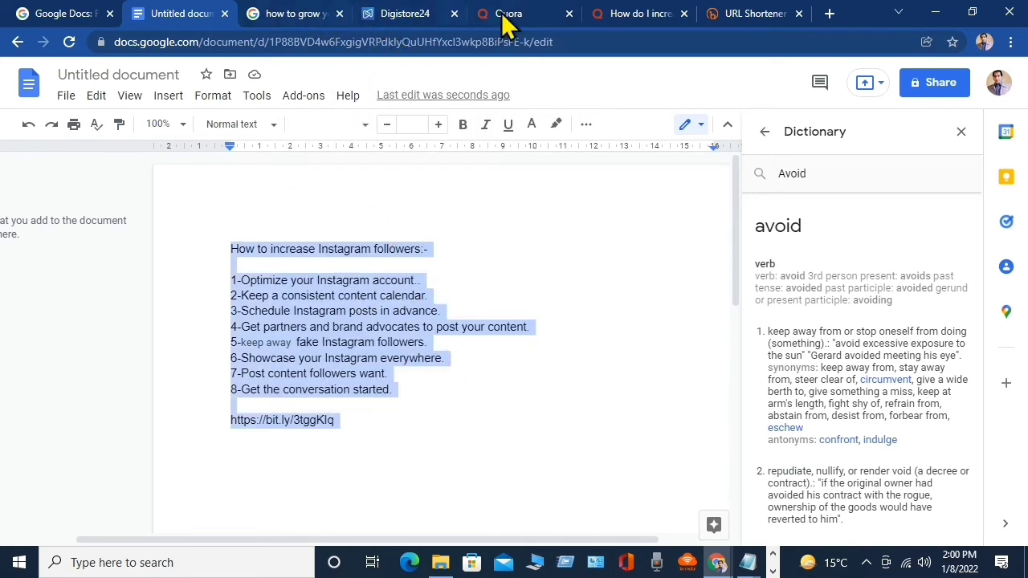
click(612, 13)
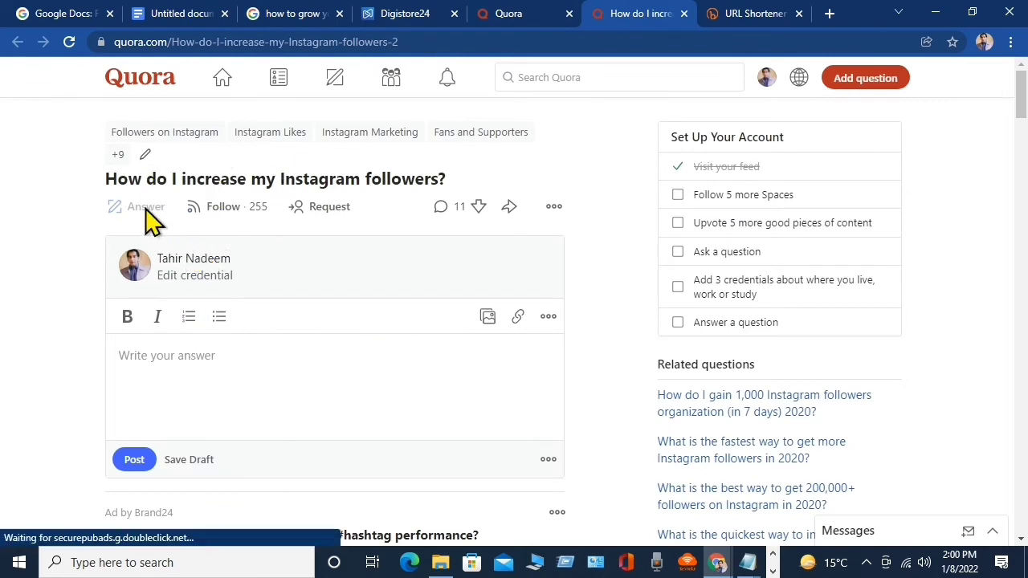
- Paste the eight Instagram tips and bit.ly link into the answer box and review the link preview card
right_click(191, 369)
click(268, 257)
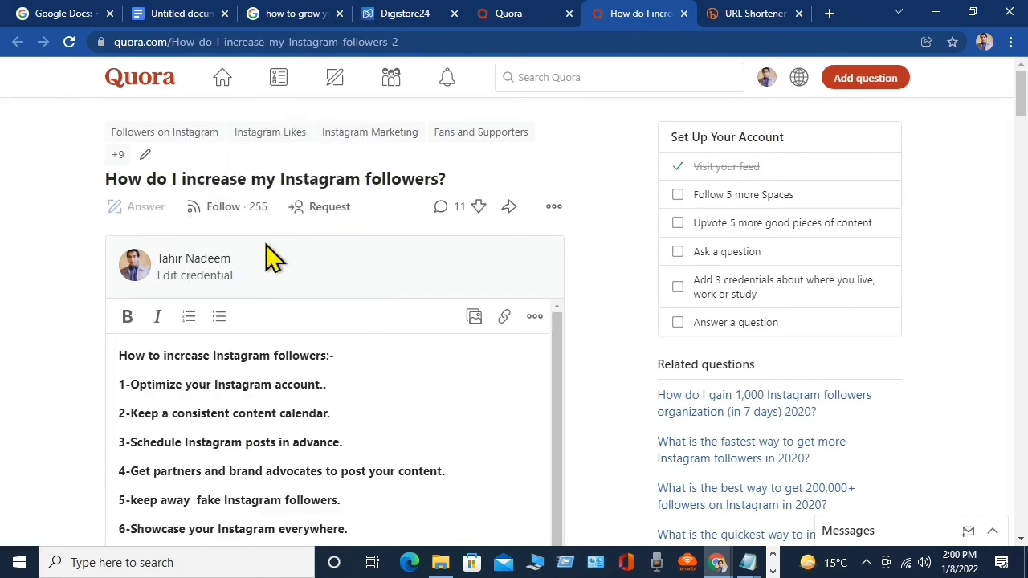
scroll(495, 371, down, 2)
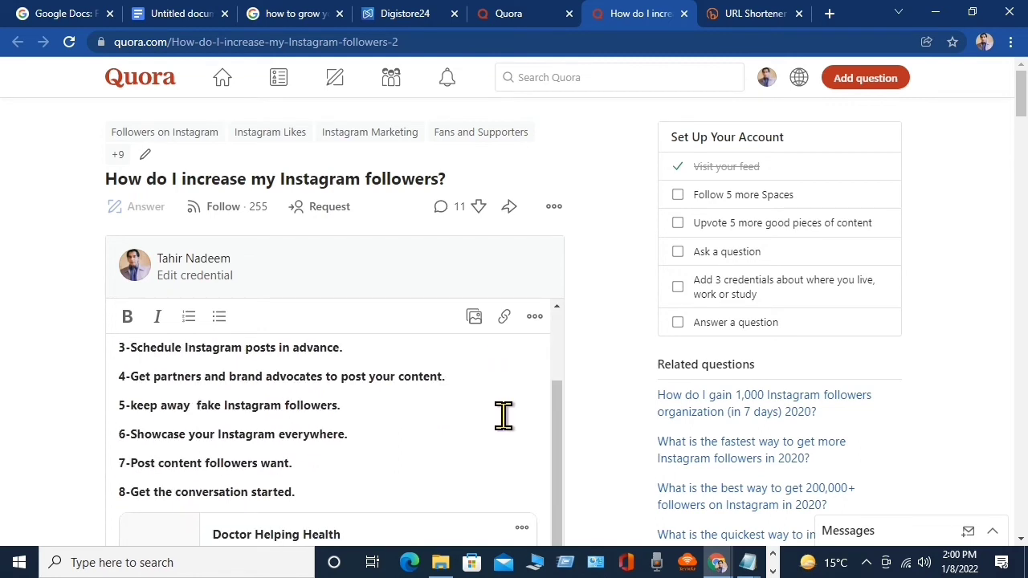
scroll(502, 415, down, 2)
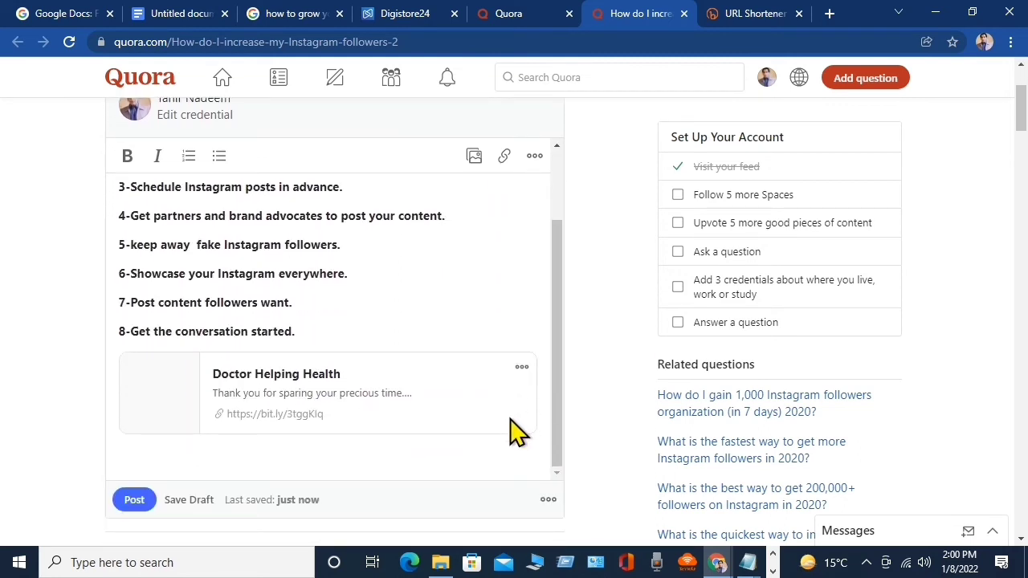
scroll(517, 433, down, 1)
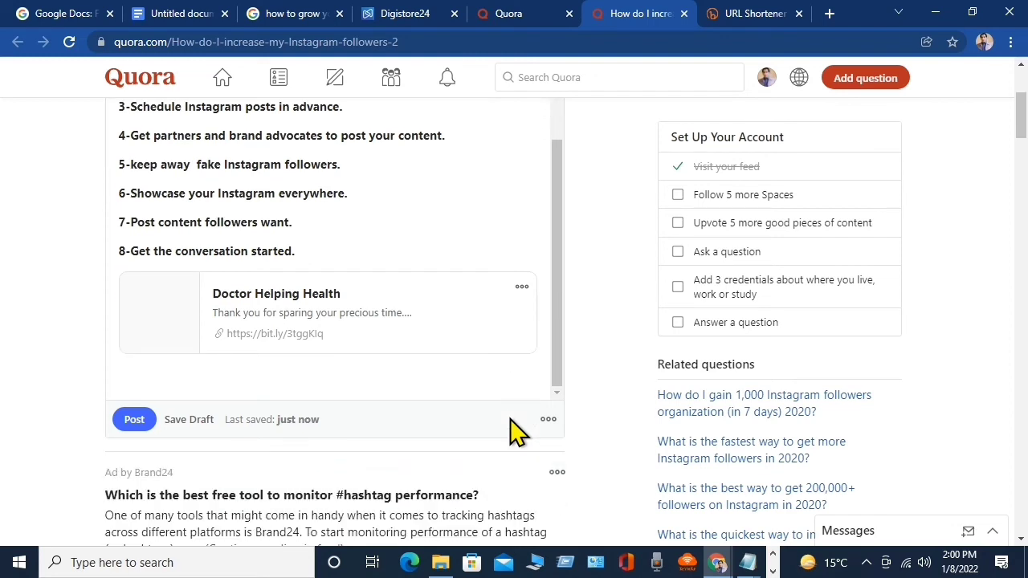
scroll(516, 433, up, 1)
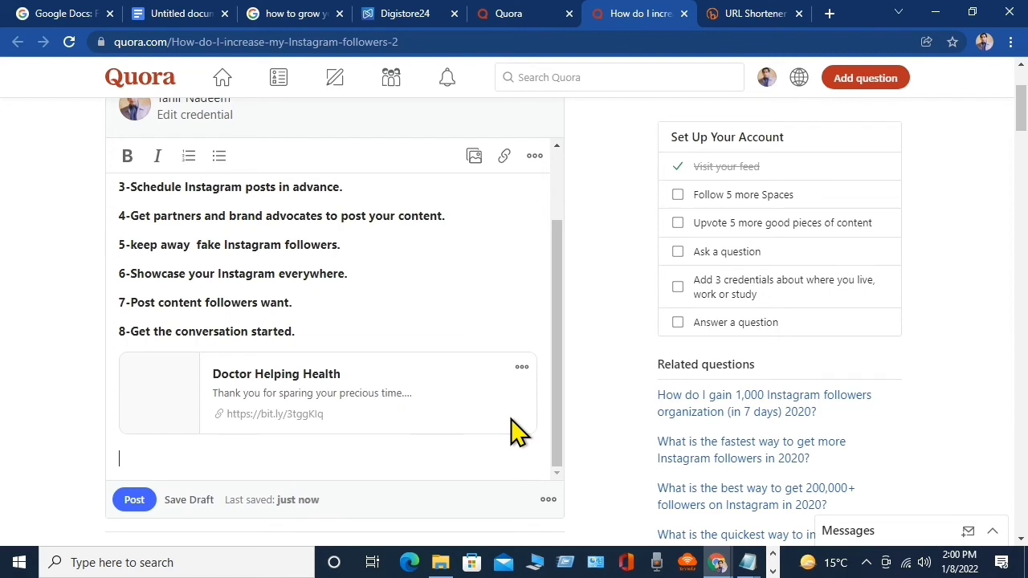
scroll(516, 432, down, 1)
scroll(516, 432, up, 1)
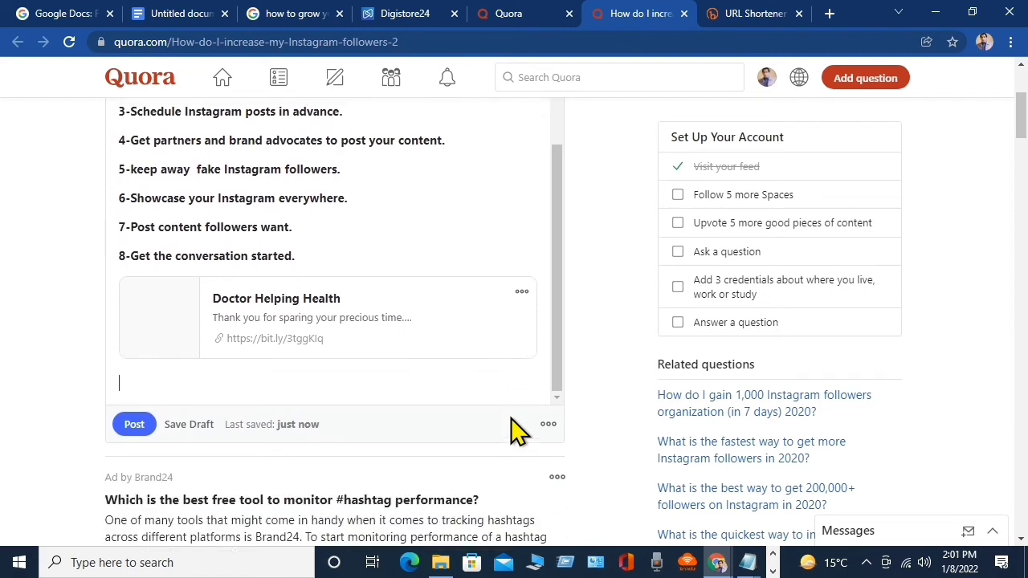
scroll(516, 433, up, 1)
scroll(516, 433, down, 1)
- Scroll the Digistore24 affiliates page showing up to 70% commissions, 8,000+ products and 44+ niches
scroll(516, 433, down, 2)
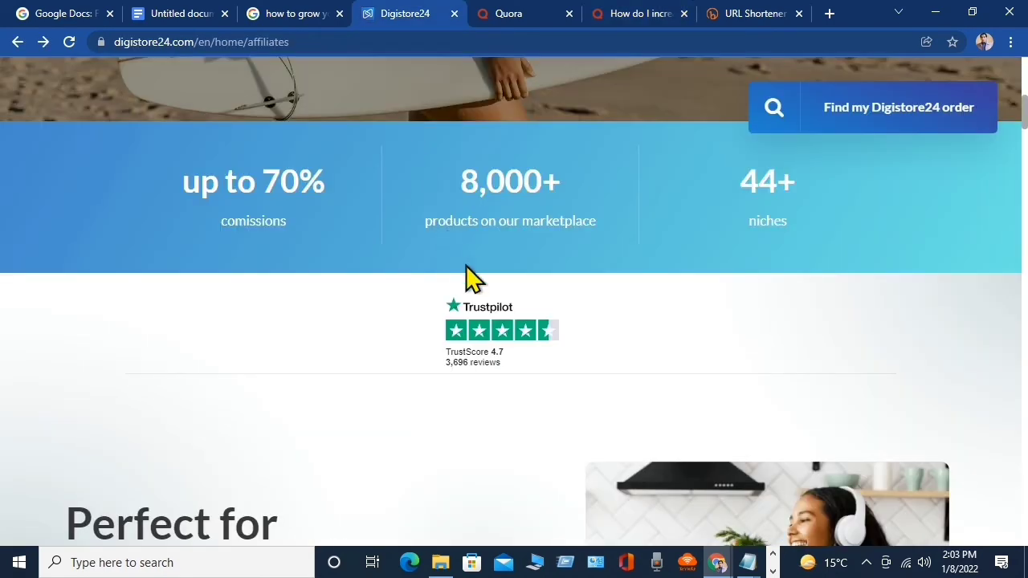
scroll(471, 285, up, 5)
scroll(471, 285, down, 3)
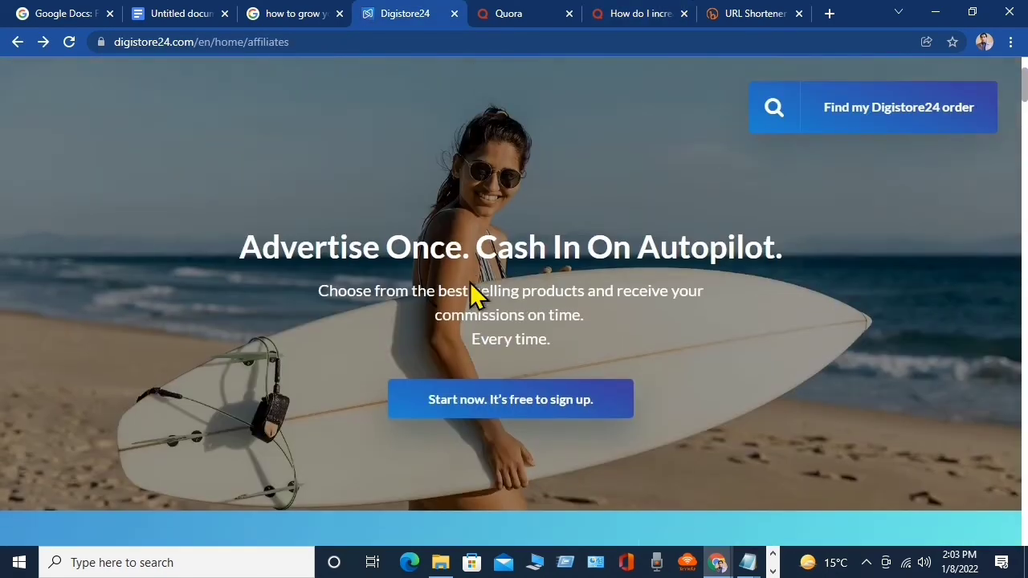
scroll(469, 281, down, 1)
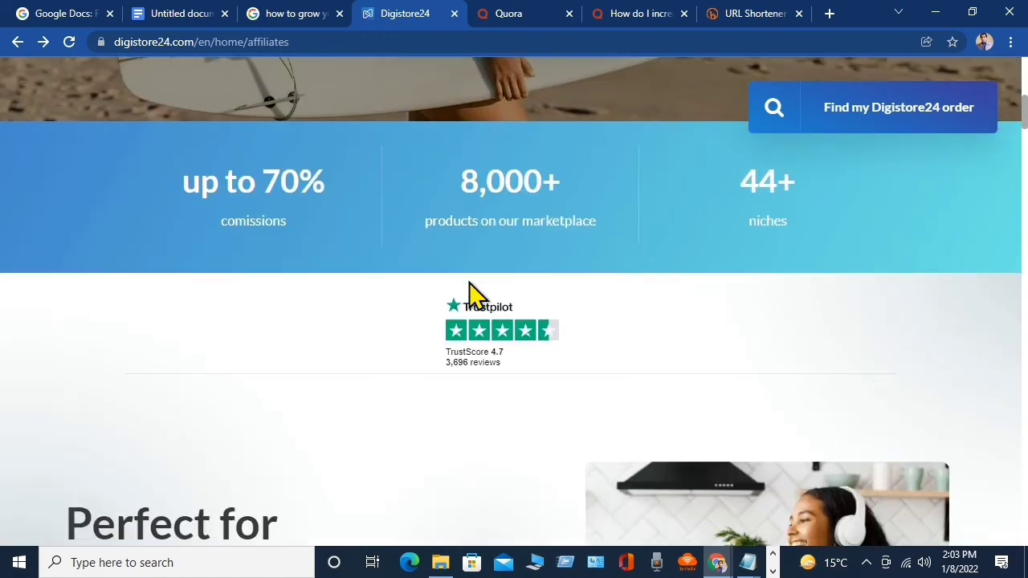